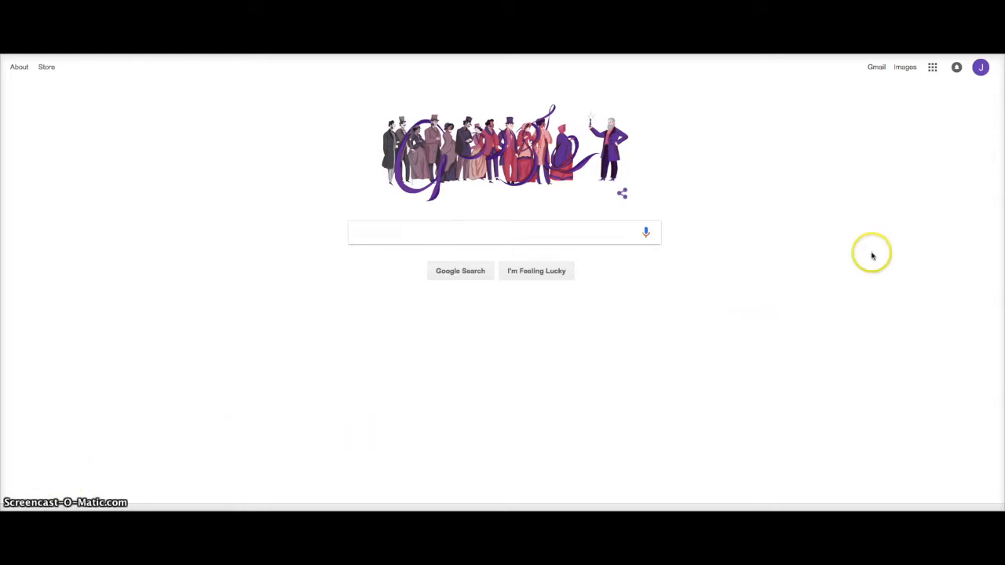
Open Google Drive, create a blank Google Form, and decline the introductory tour.
click(933, 71)
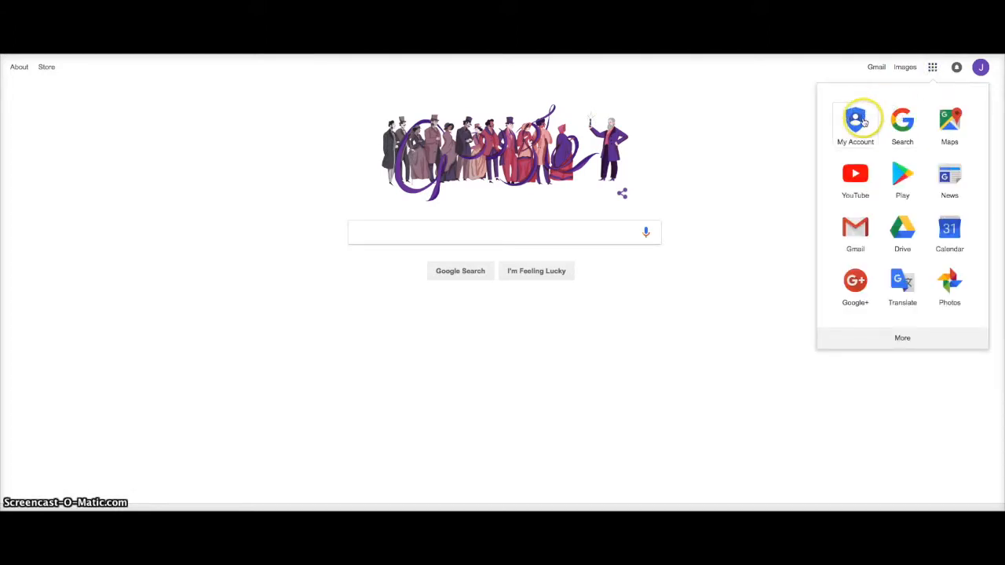
click(903, 231)
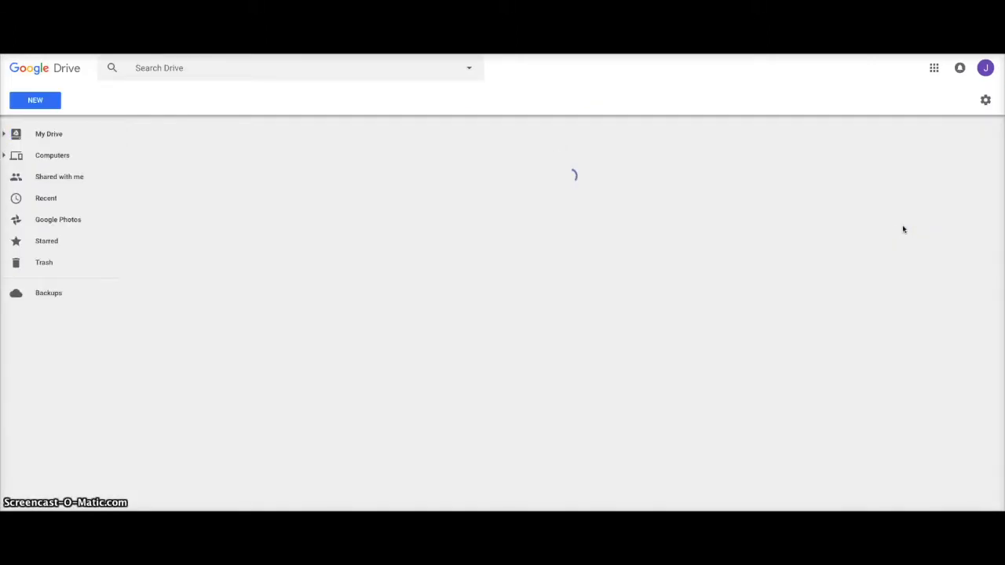
click(43, 102)
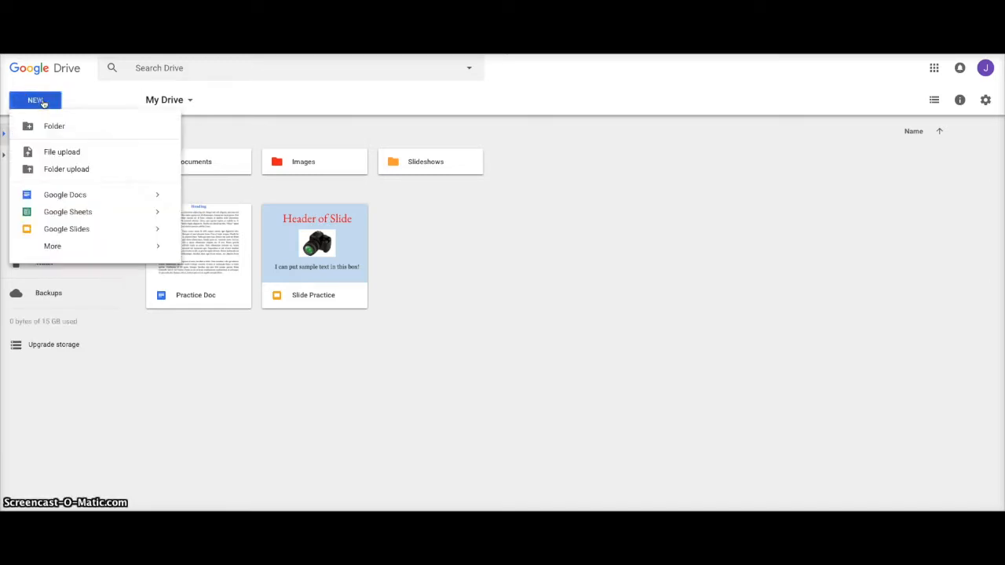
mouse_move(78, 247)
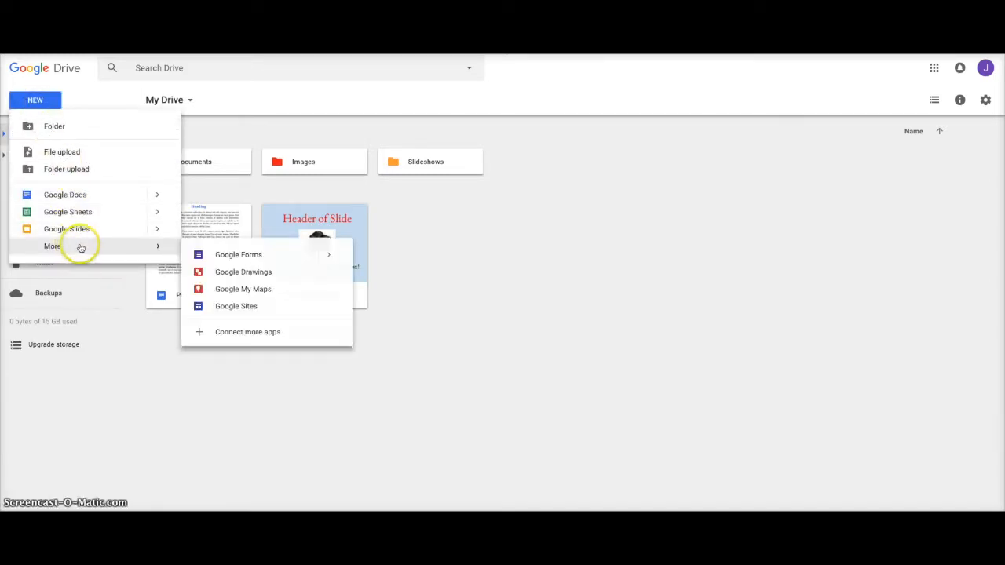
click(236, 255)
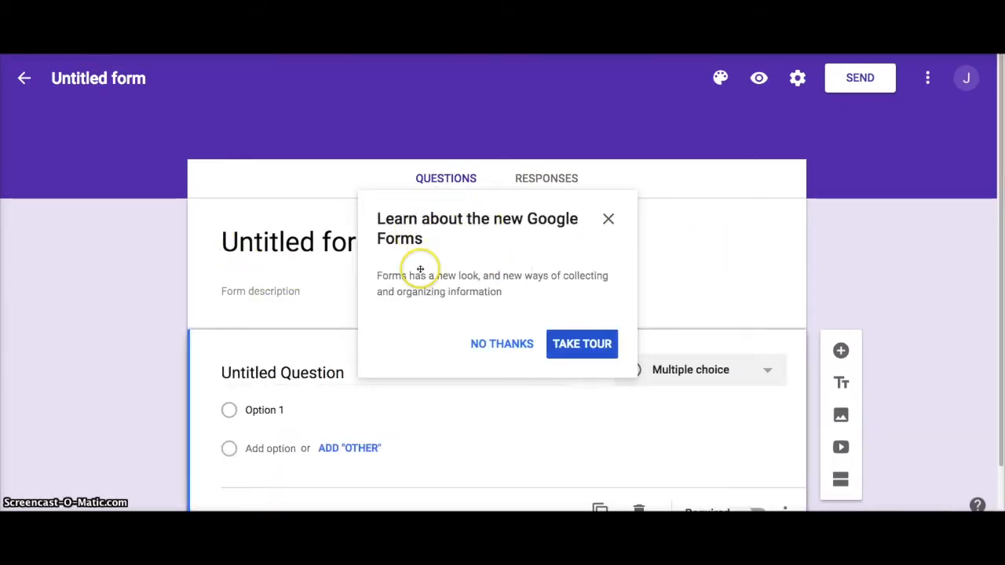
click(494, 347)
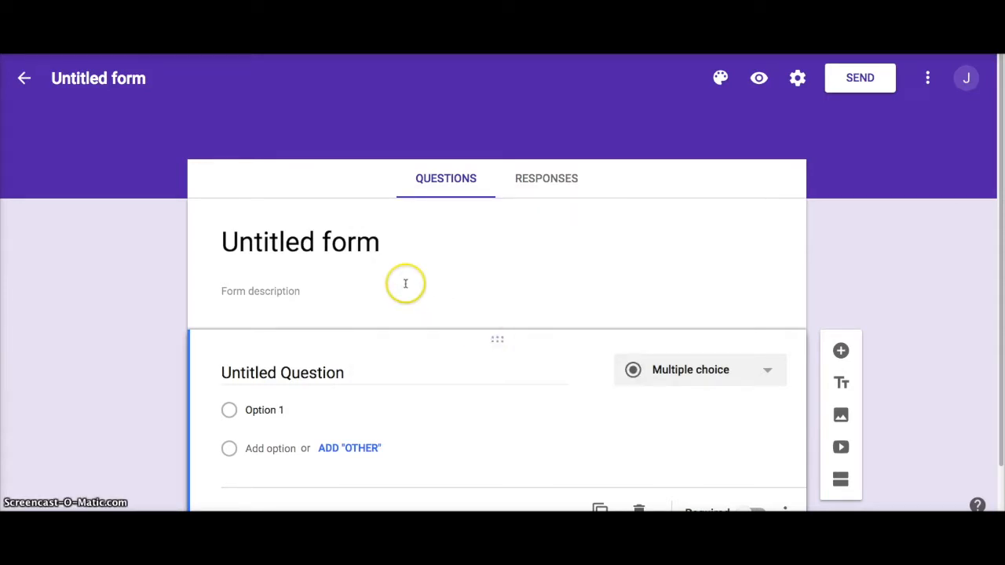
Title the form "Practice Quiz" and give the form file the same name, leaving the description blank.
click(299, 246)
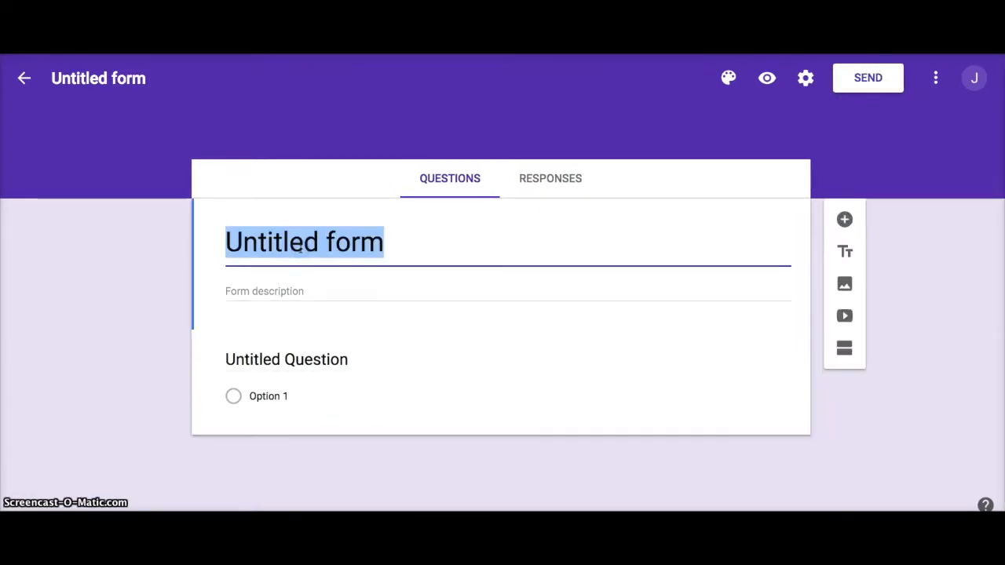
text(Practice Quiz)
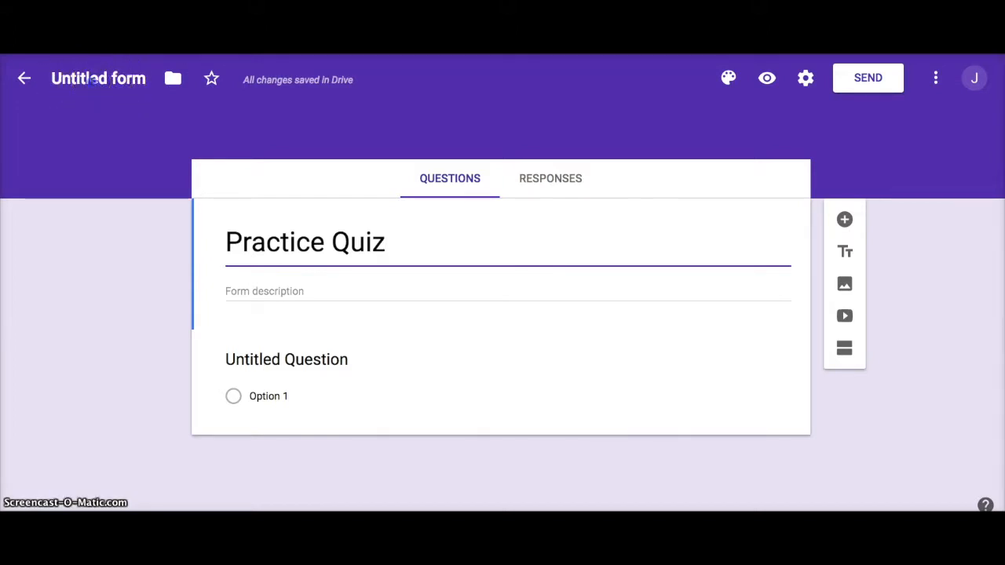
click(91, 80)
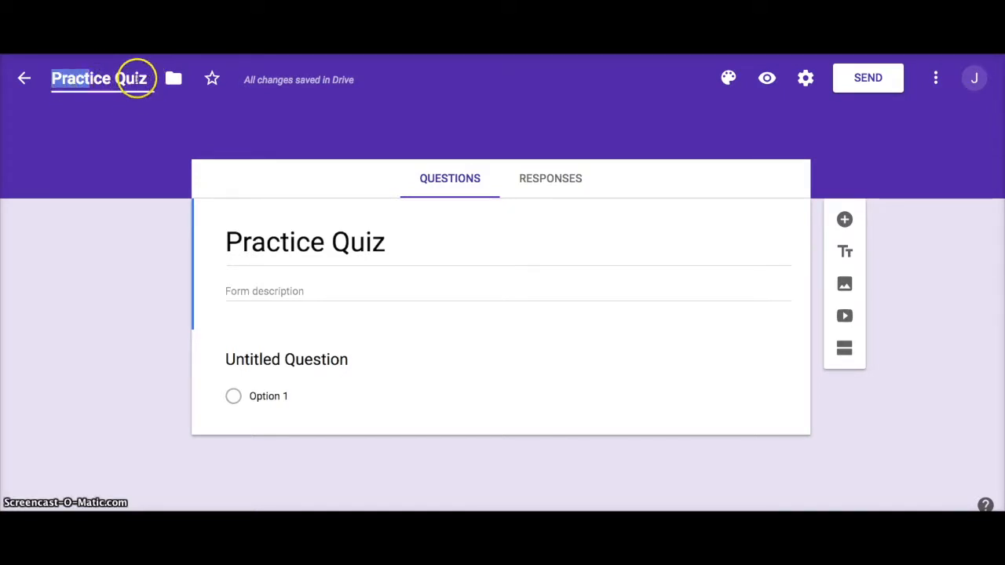
click(136, 79)
drag(147, 79, 49, 80)
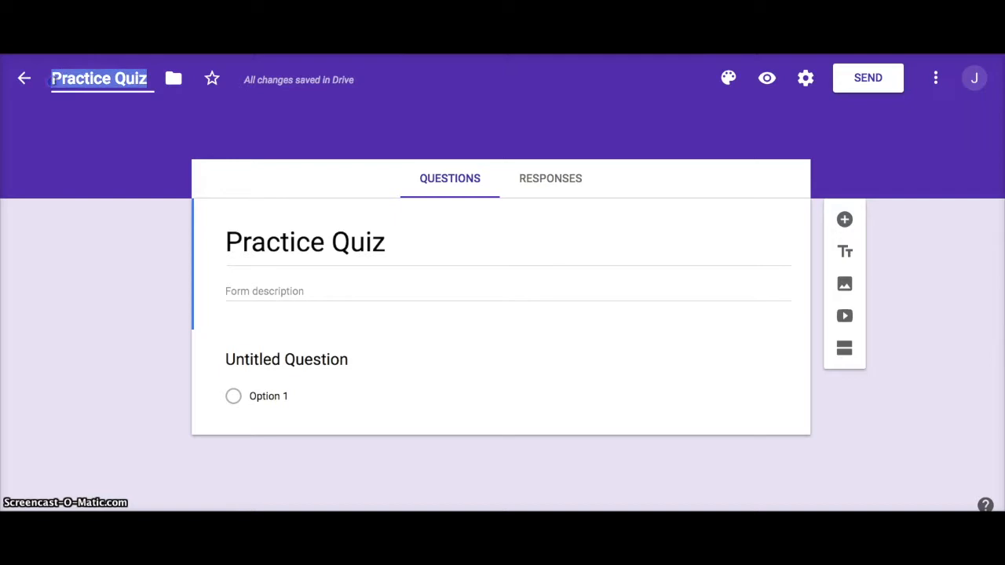
triple_click(271, 240)
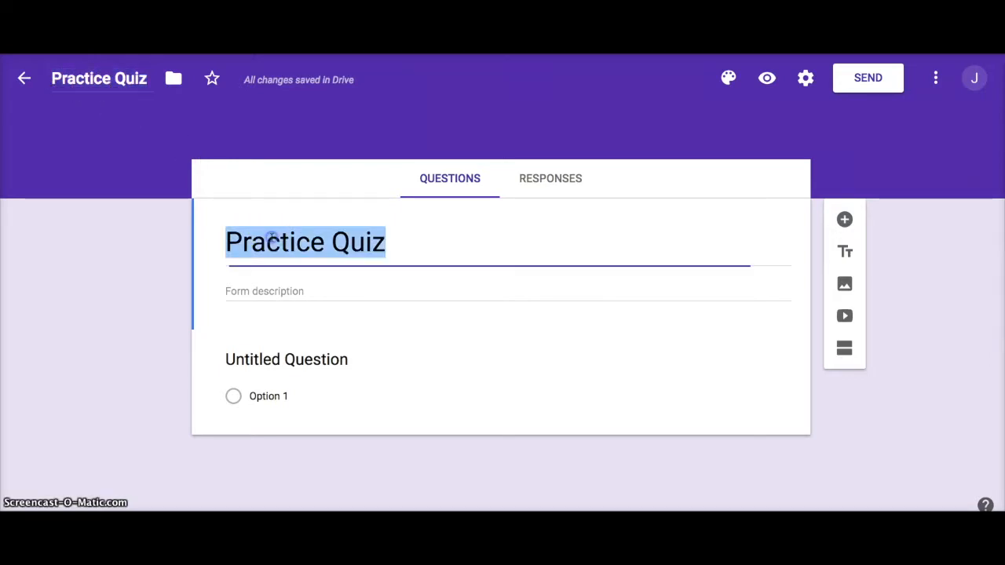
click(282, 292)
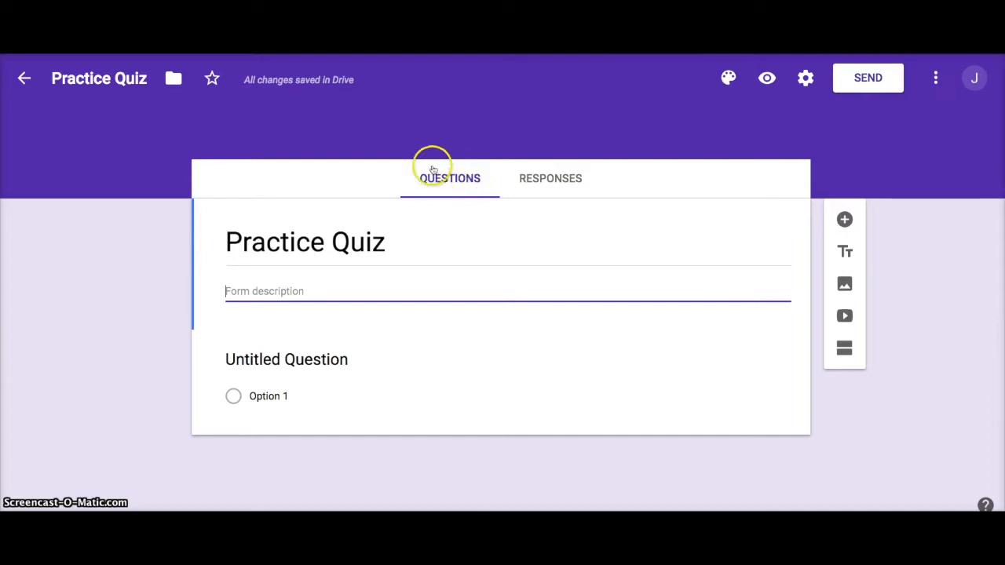
Add a blank multiple-choice question directly below the form header and review the available question types.
click(843, 221)
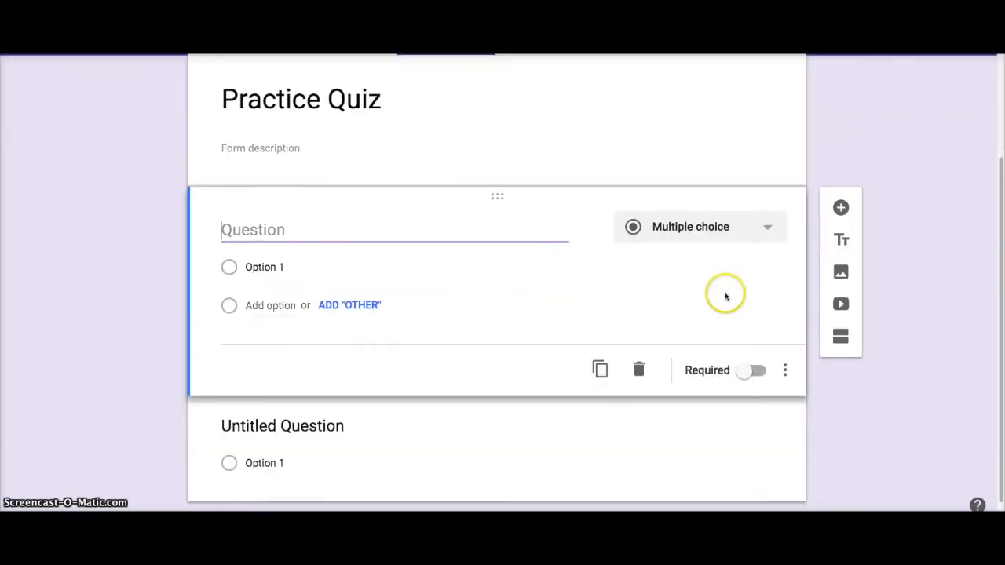
click(753, 227)
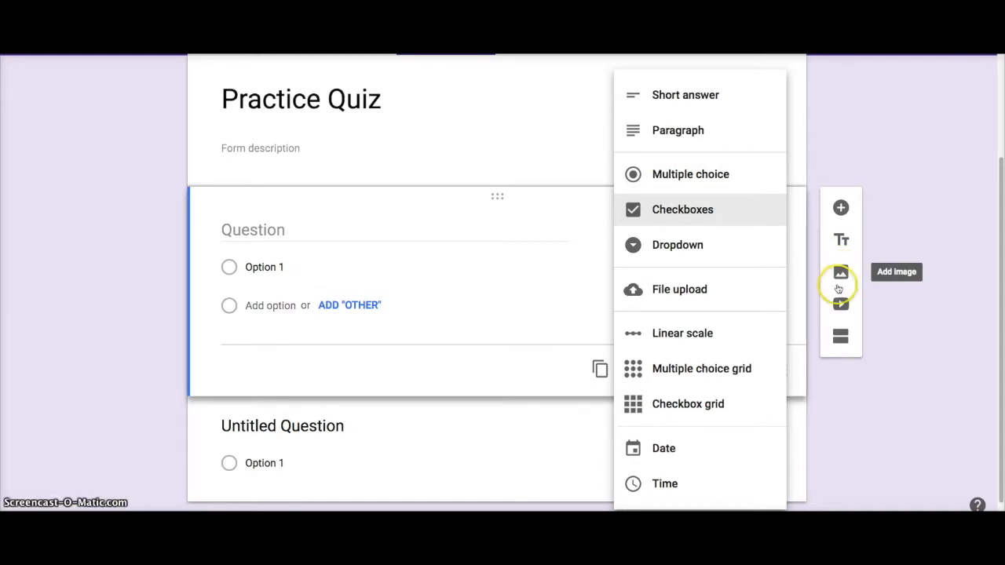
click(841, 304)
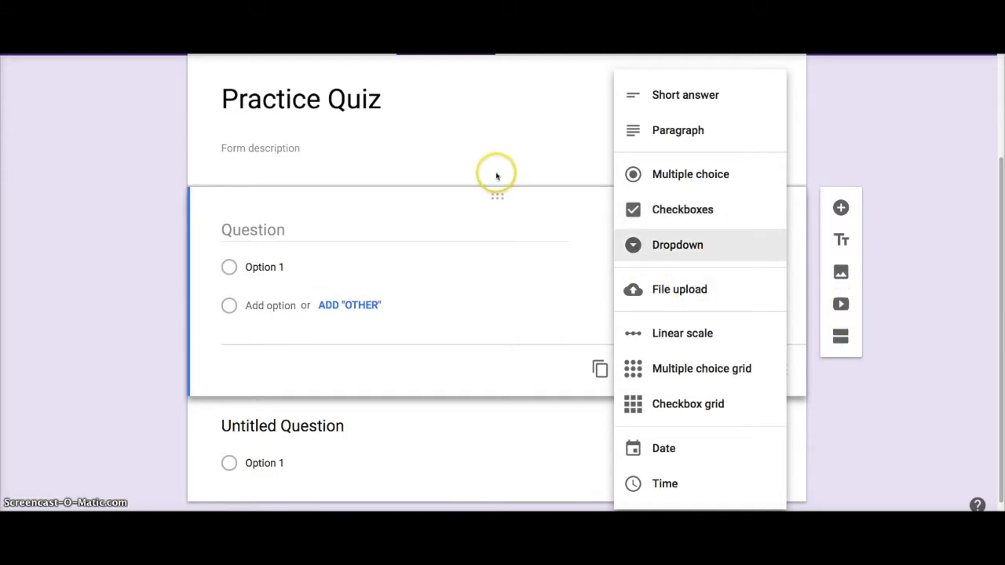
click(837, 178)
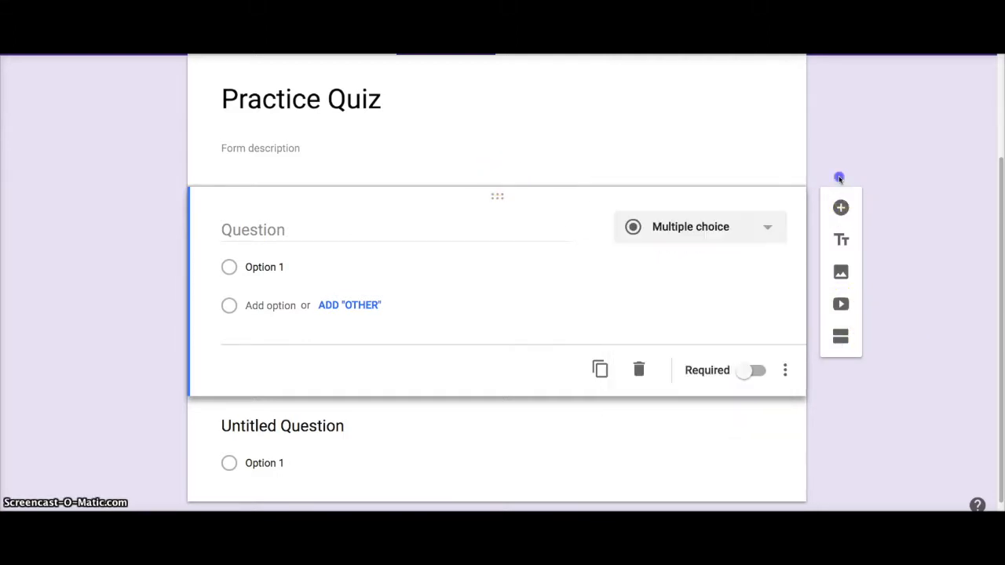
Preview the form as respondents see it and return to editing.
scroll(692, 233, up, 2)
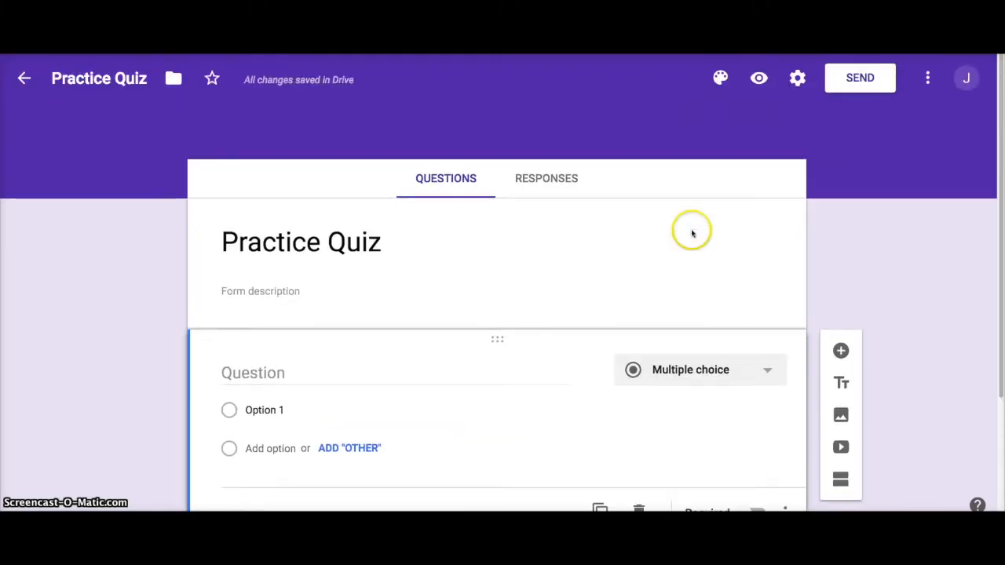
click(760, 79)
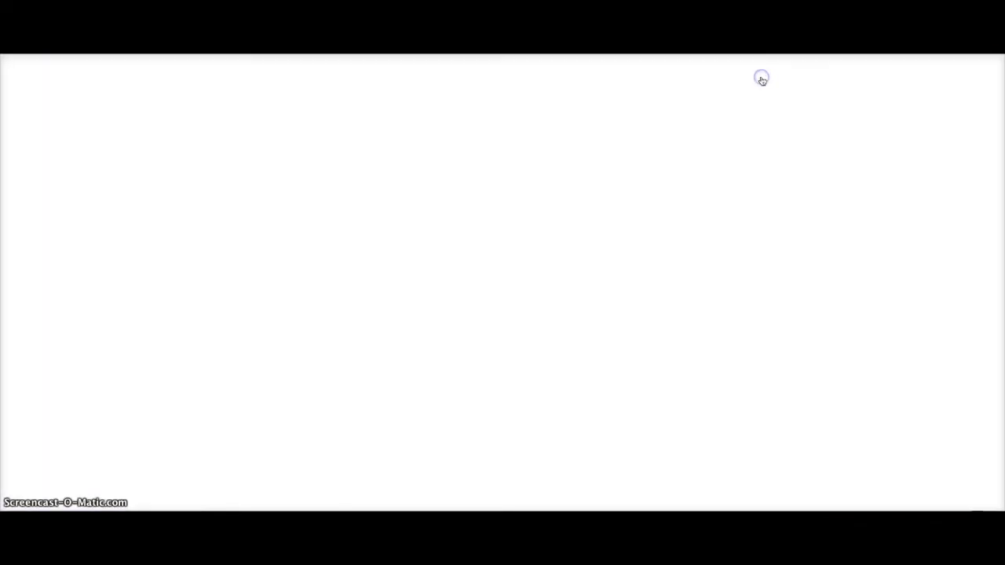
click(748, 88)
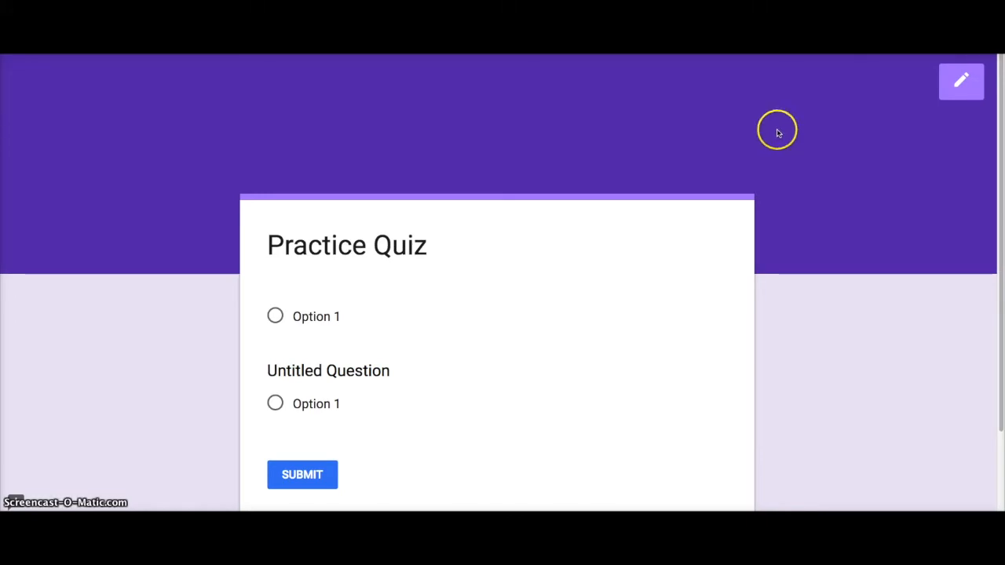
click(960, 82)
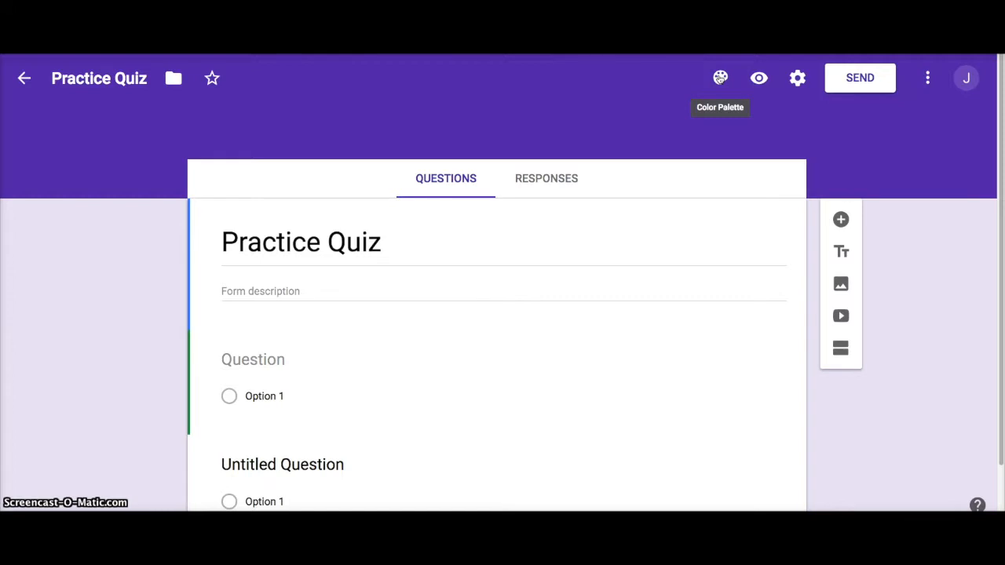
Change the form's theme color to teal.
click(720, 77)
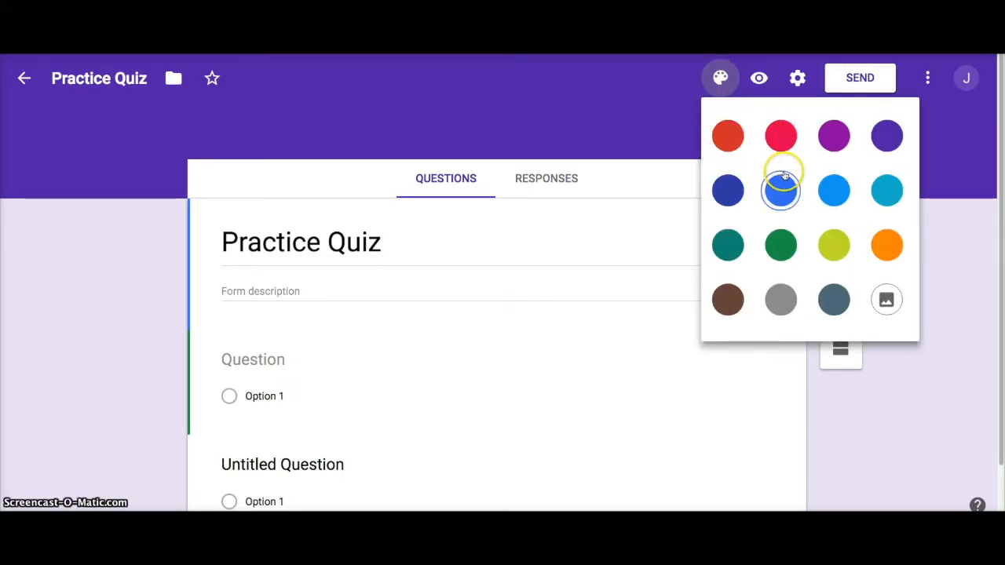
click(728, 246)
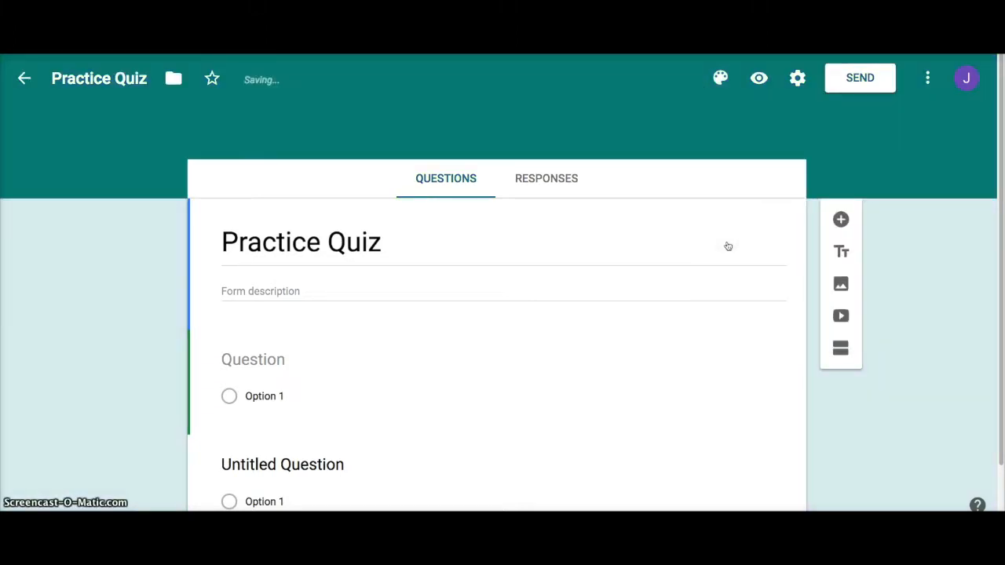
In the form's general settings, collect email addresses, limit to 1 response, and let respondents see summary charts and text responses.
click(798, 77)
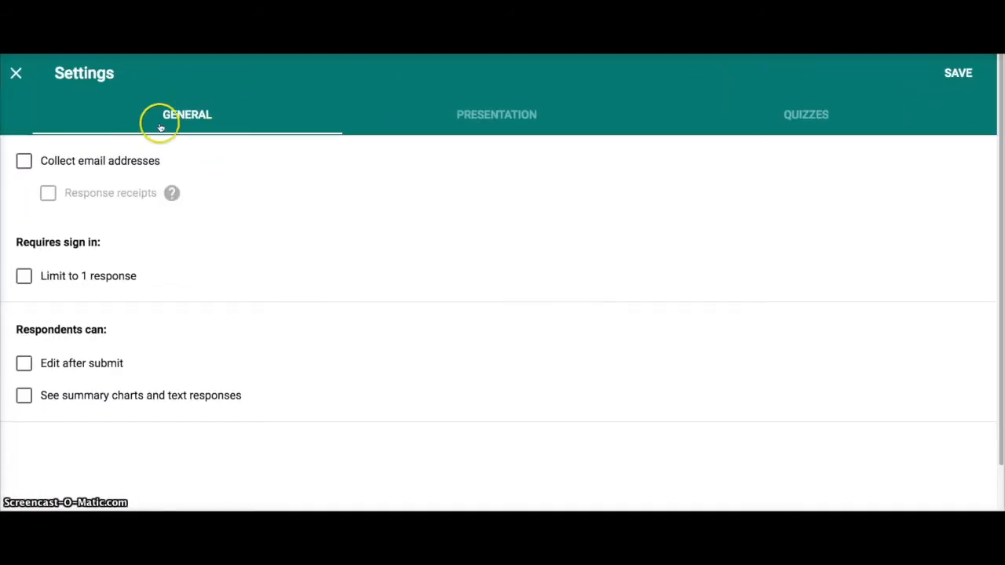
click(25, 162)
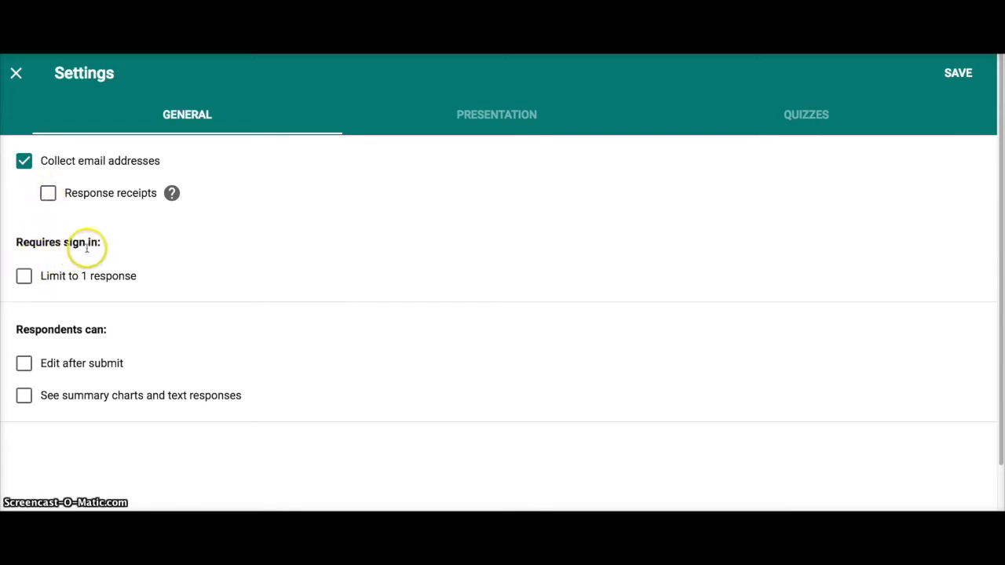
click(25, 276)
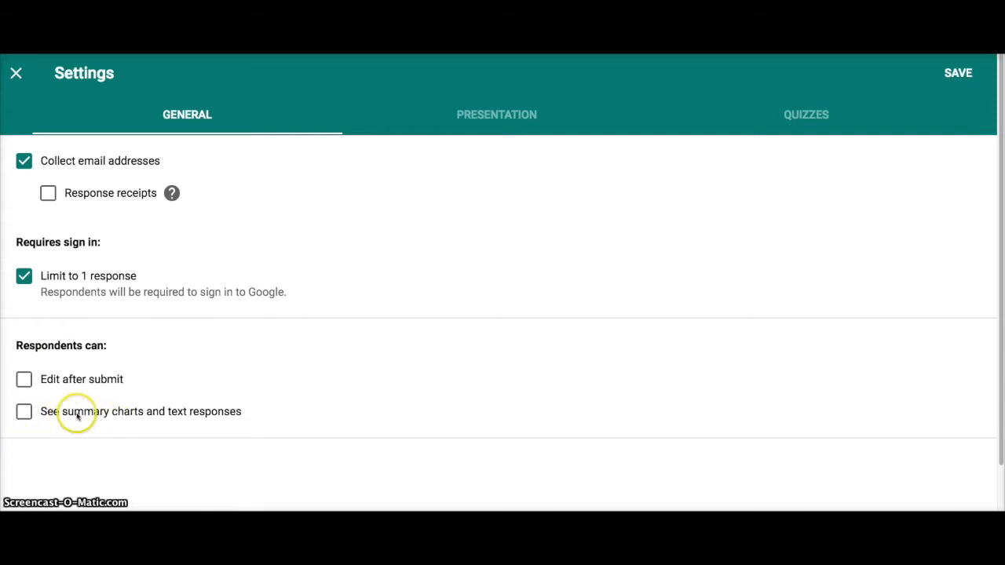
click(25, 413)
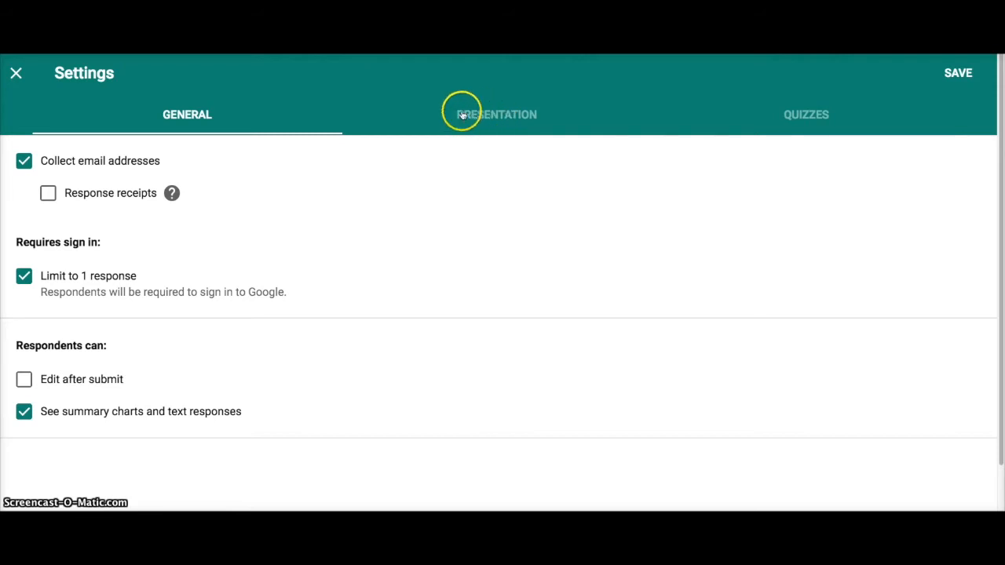
Enable the progress bar and shuffled question order in the form's presentation settings.
click(504, 115)
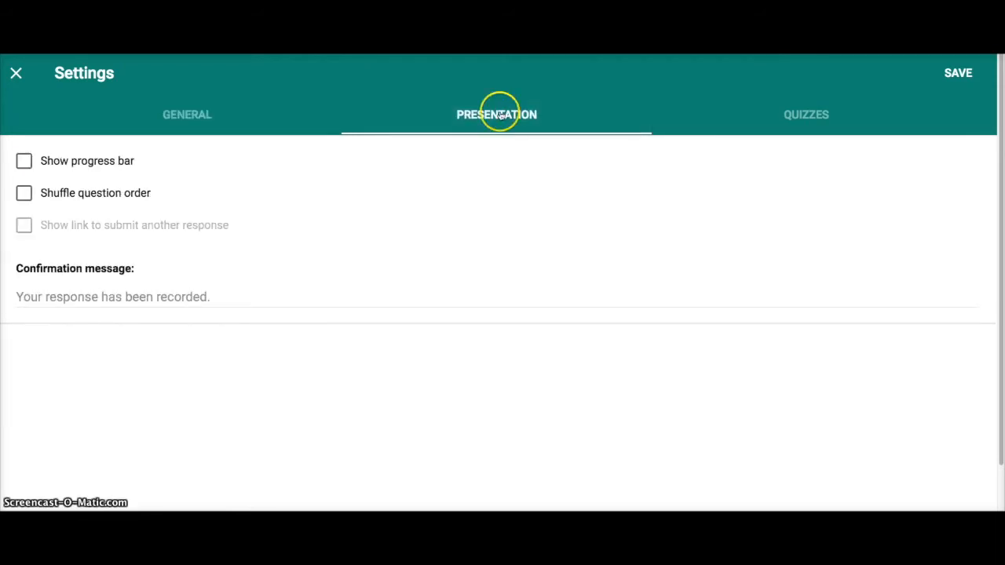
click(25, 162)
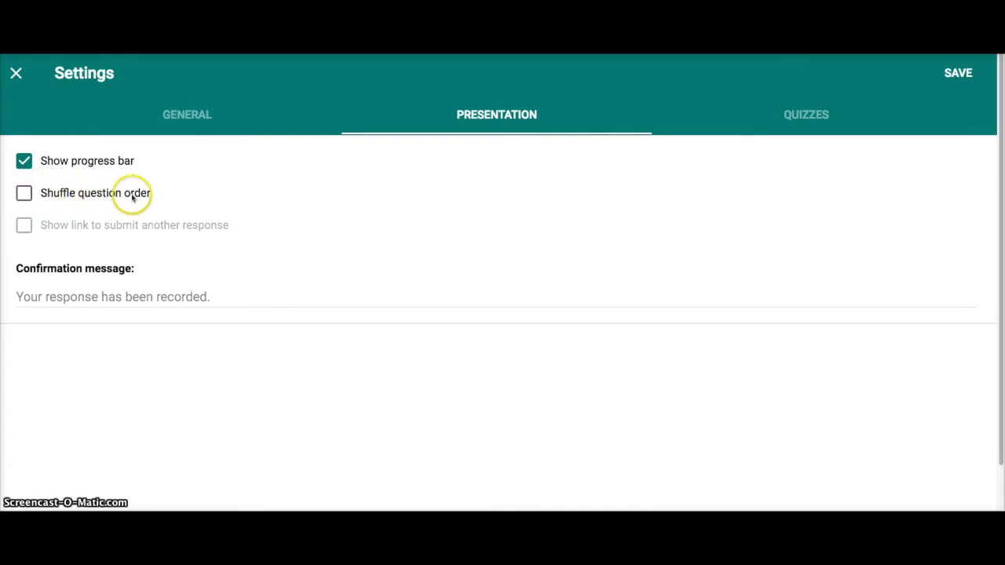
click(24, 195)
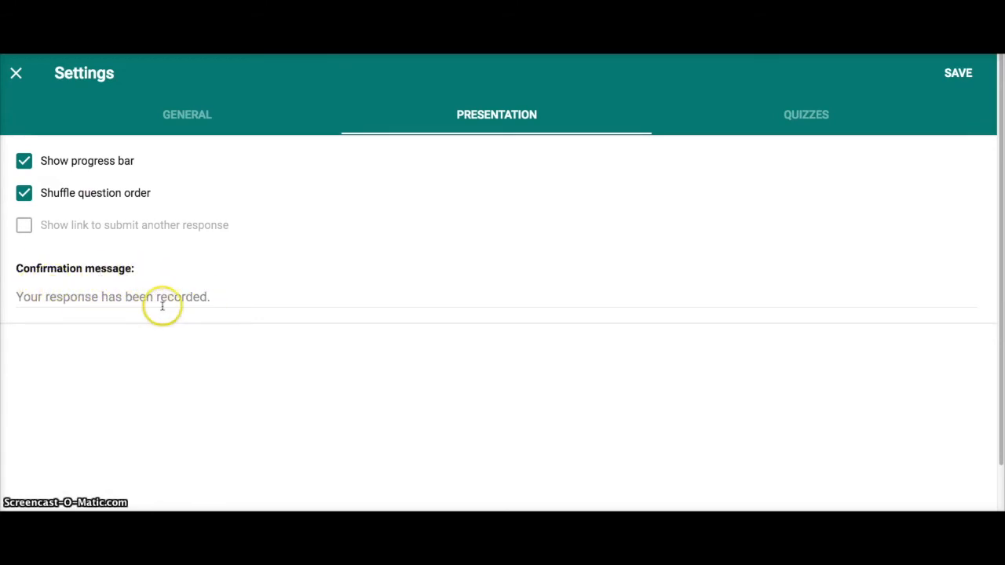
Make the form a quiz with grades released immediately after each submission, hide point values from respondents, and save the settings.
click(797, 118)
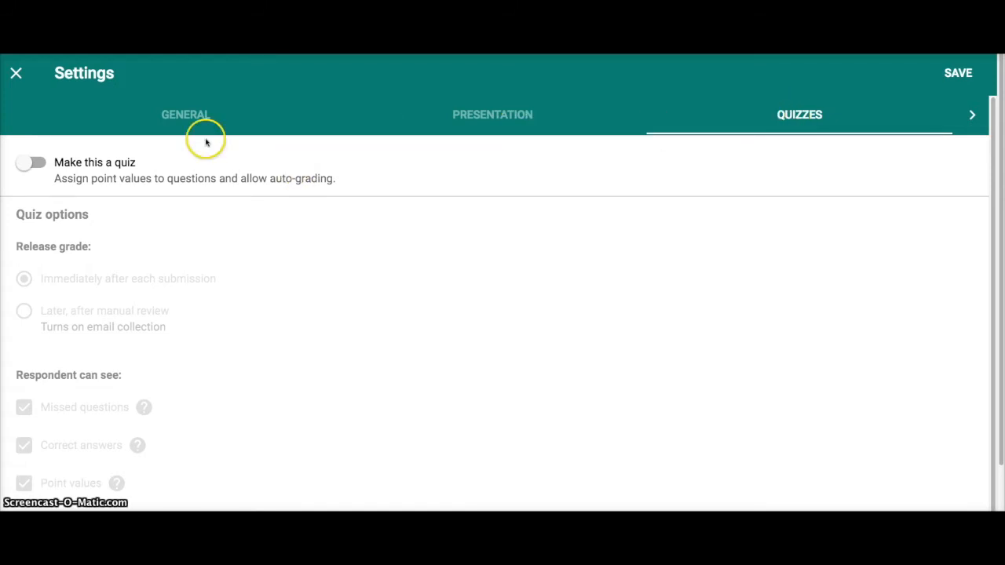
click(39, 165)
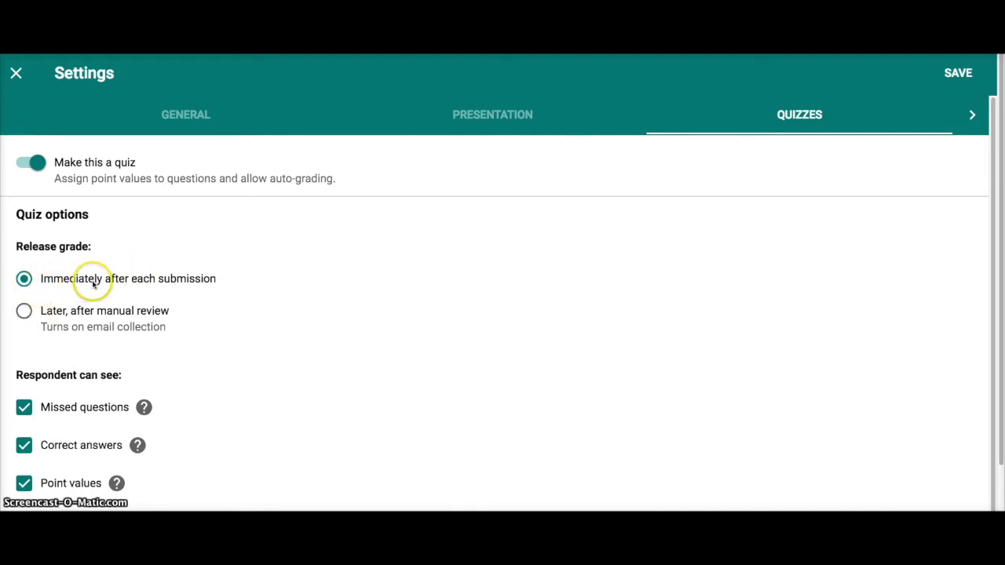
scroll(102, 311, down, 1)
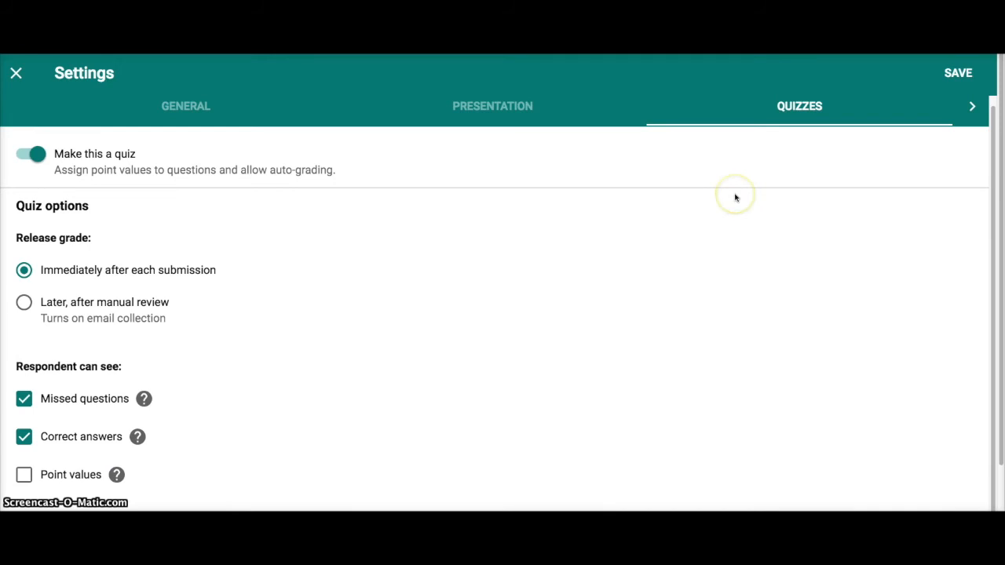
click(958, 75)
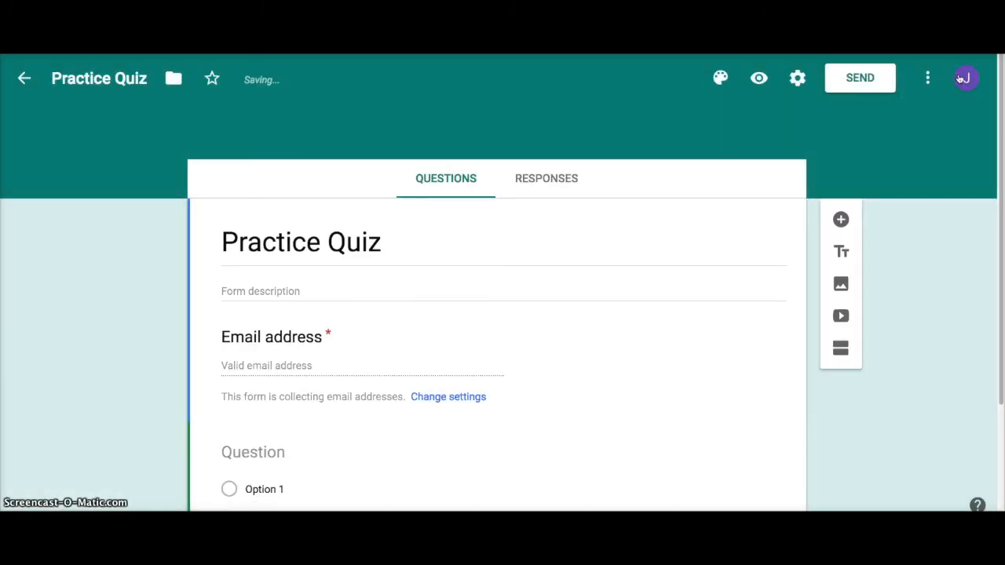